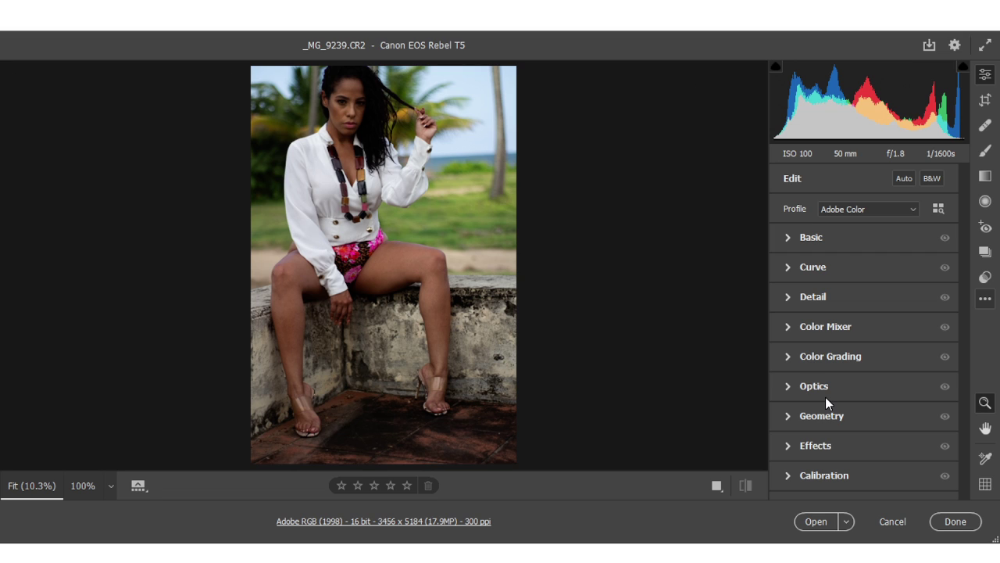
Paste the saved Basic, Curve, Detail, Color Mixer and Color Grading settings onto _MG_9239.CR2.
key("Return")
key("Return")
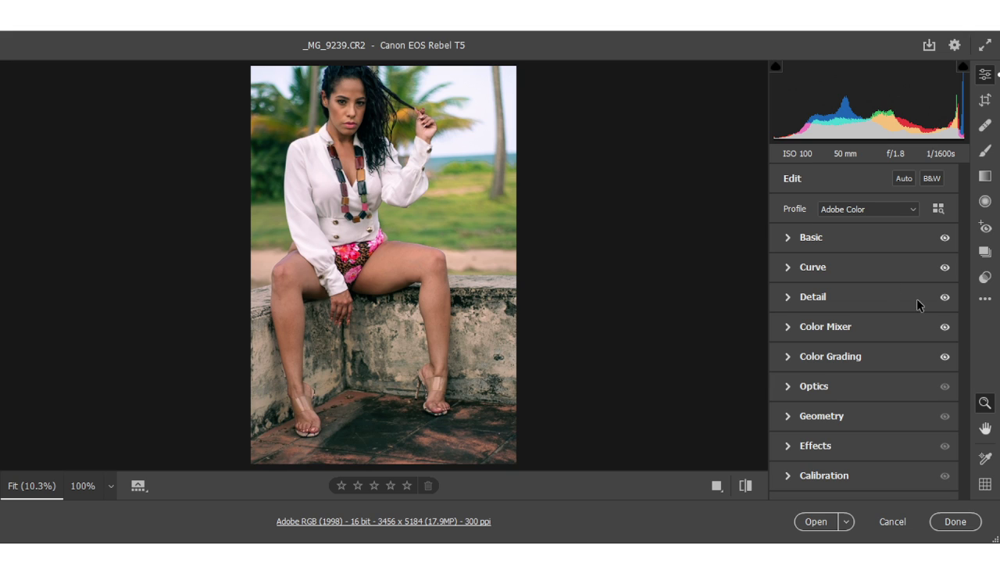
Review the Basic, Curve, Detail and Color Mixer panels; hues are Reds -7, Yellows -20, Blues -12, Magentas +37.
left_click(790, 238)
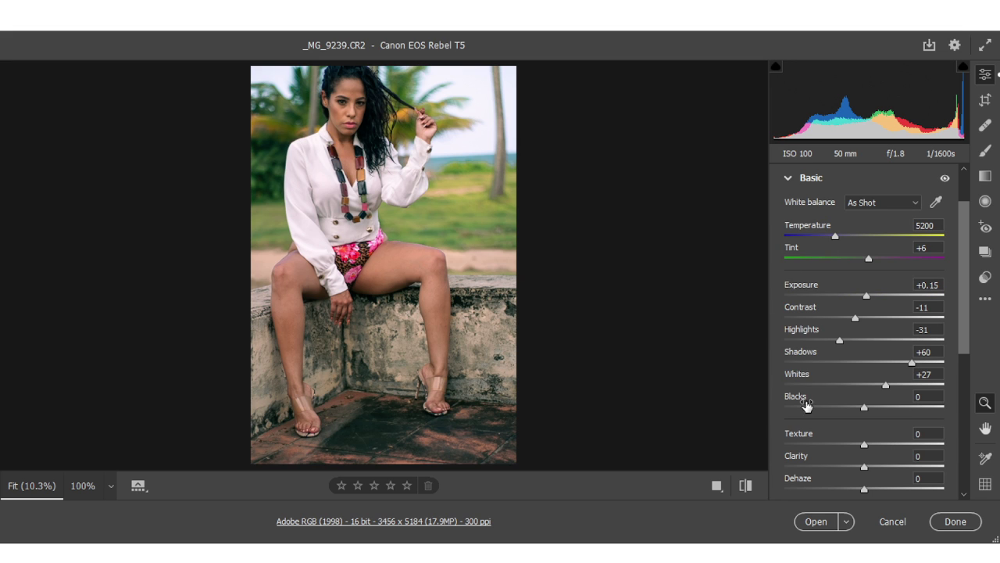
left_click(791, 178)
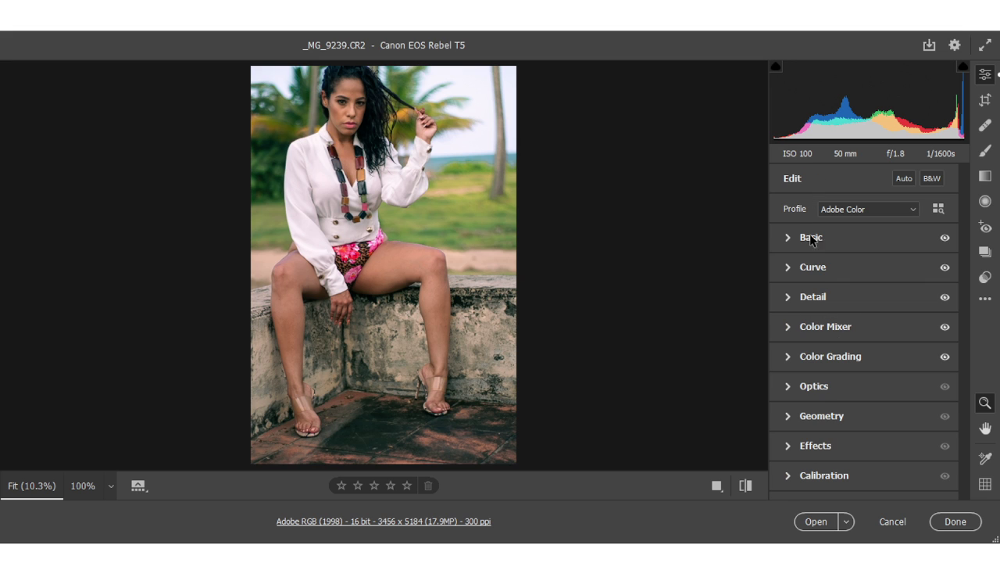
left_click(790, 268)
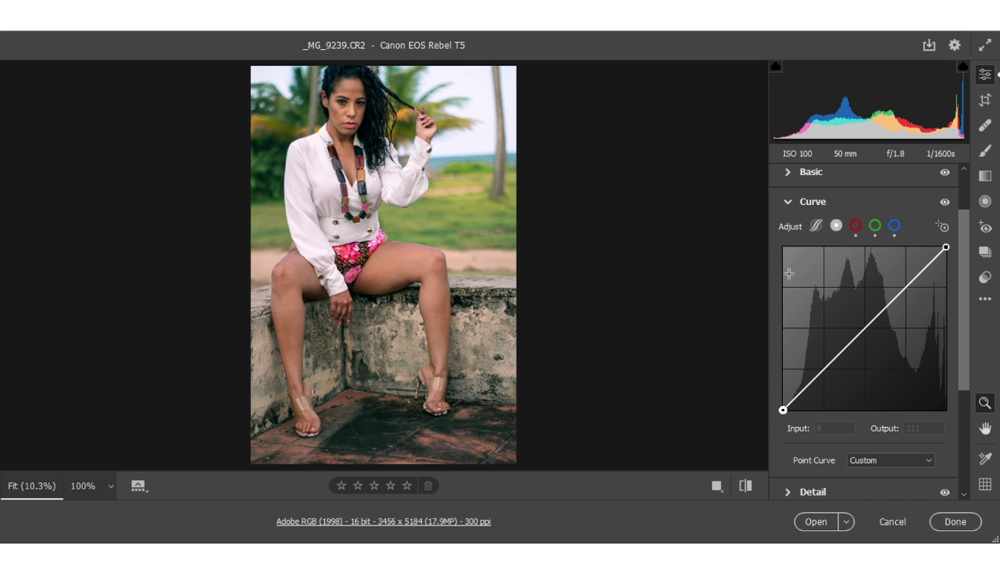
left_click(790, 200)
left_click(790, 298)
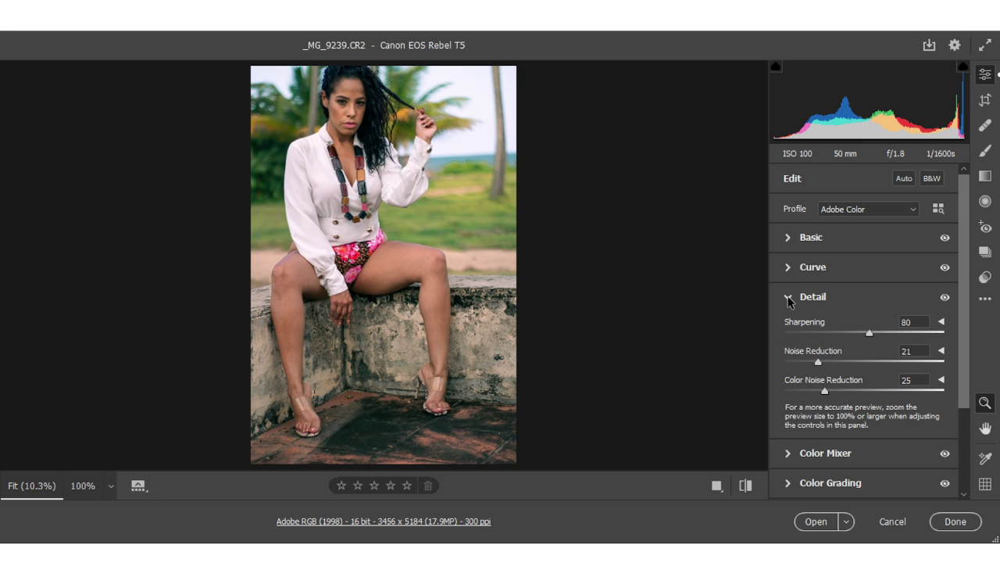
left_click(790, 299)
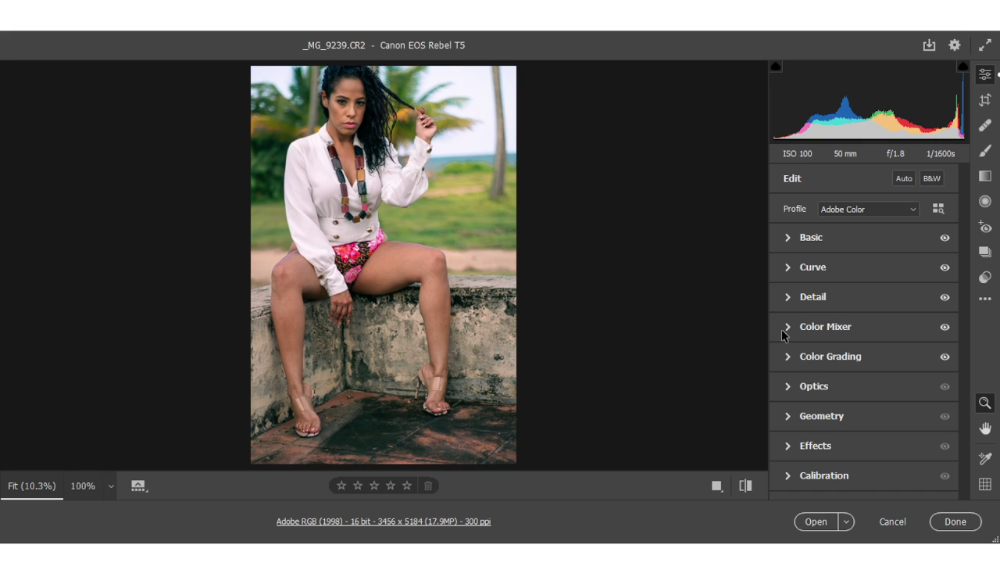
left_click(790, 328)
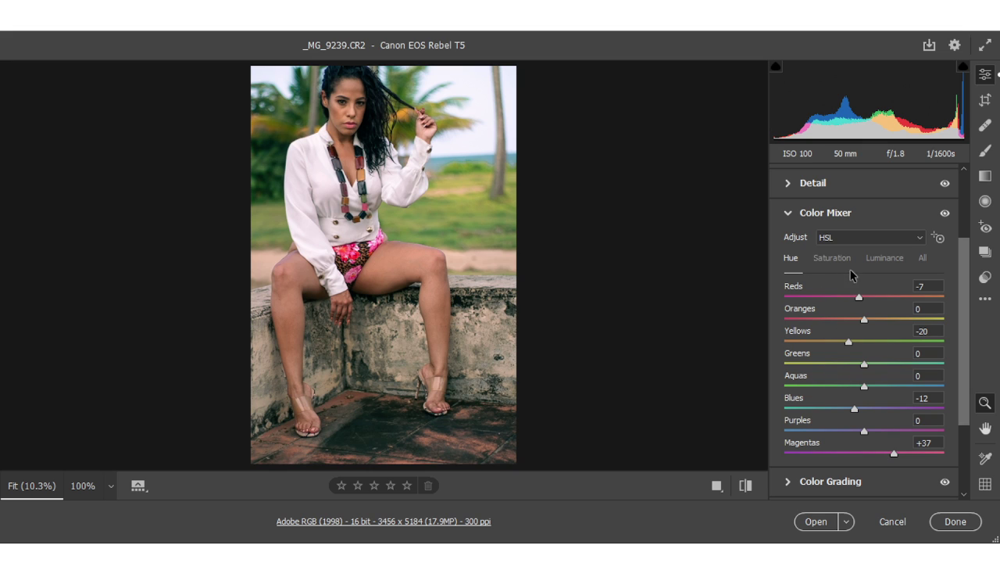
left_click(790, 214)
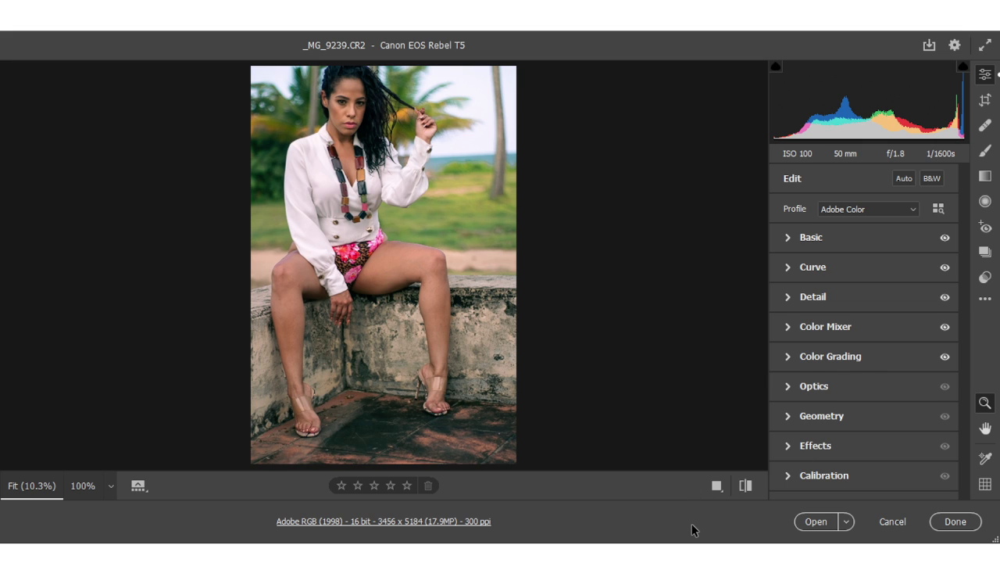
Commit the edits with Done, returning the portrait to _MG_9239.psd in Photoshop.
key("Return")
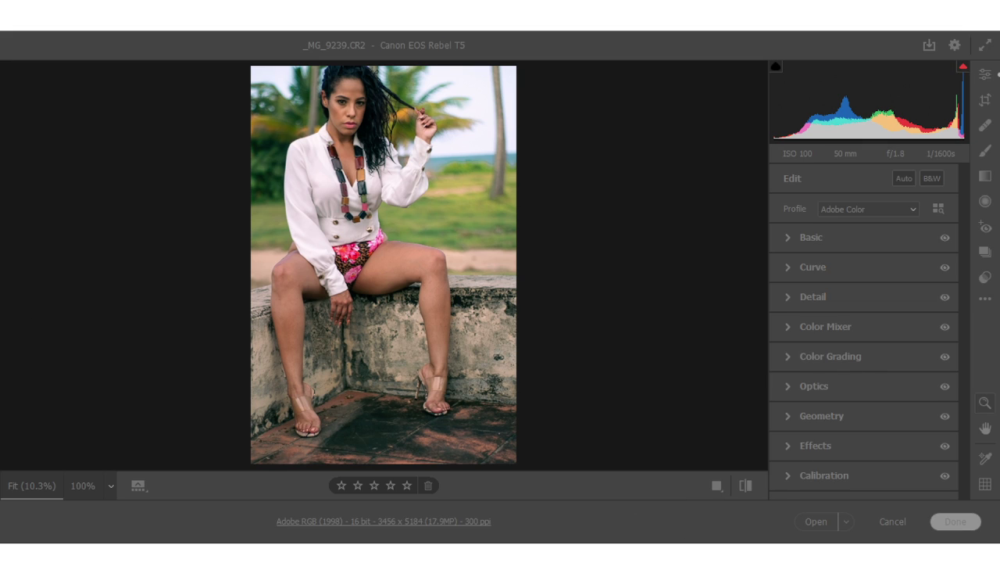